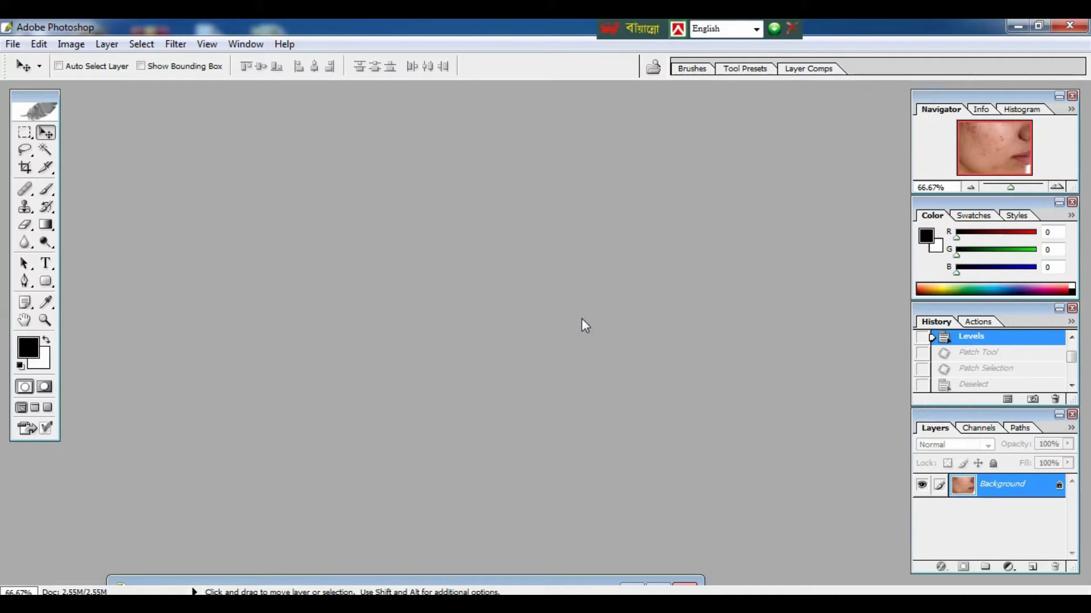
# Step: Switch to Full Screen Mode with Menu Bar so the cheek photo fills the workspace
pyautogui.press('f')
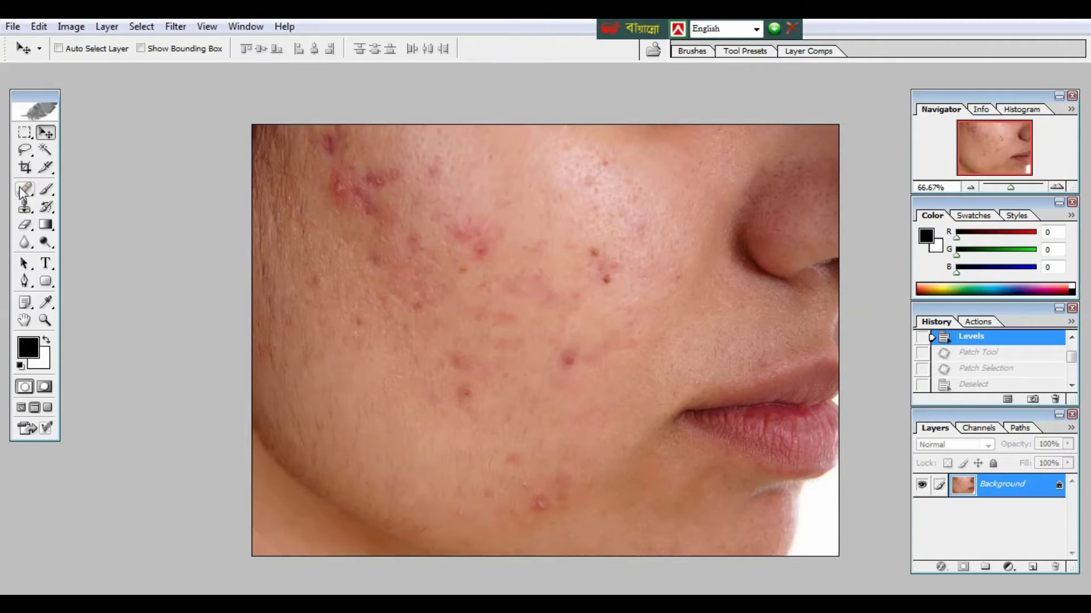
# Step: Select the Healing Brush tool in the toolbox (19-pixel brush, Sampled source)
pyautogui.click(22, 192)
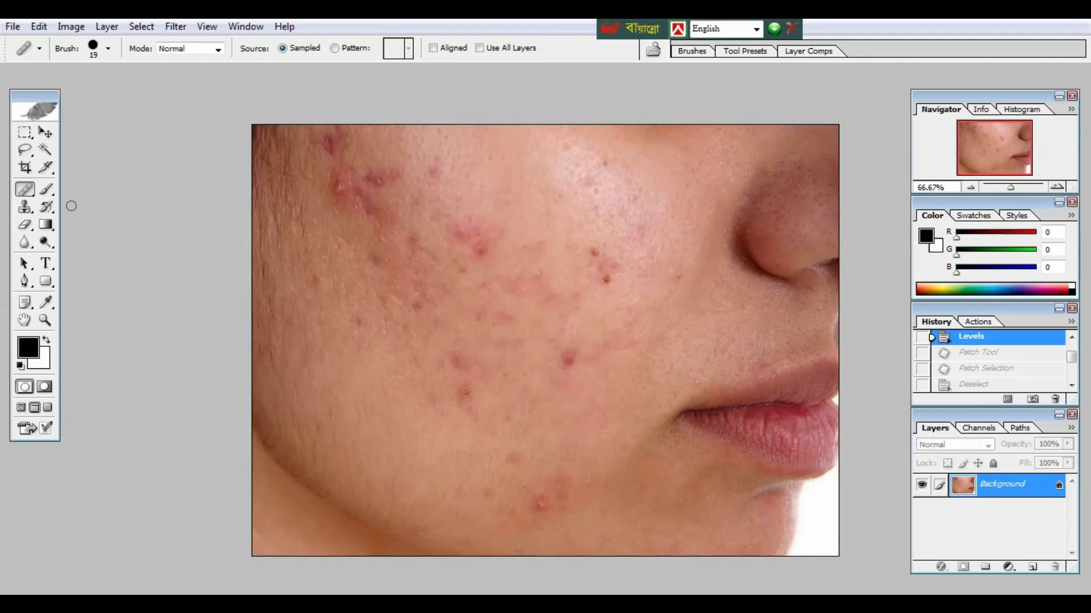
# Step: Swap the Healing Brush for the Patch Tool from the toolbox flyout
pyautogui.moveTo(31, 199); pyautogui.dragTo(79, 202)
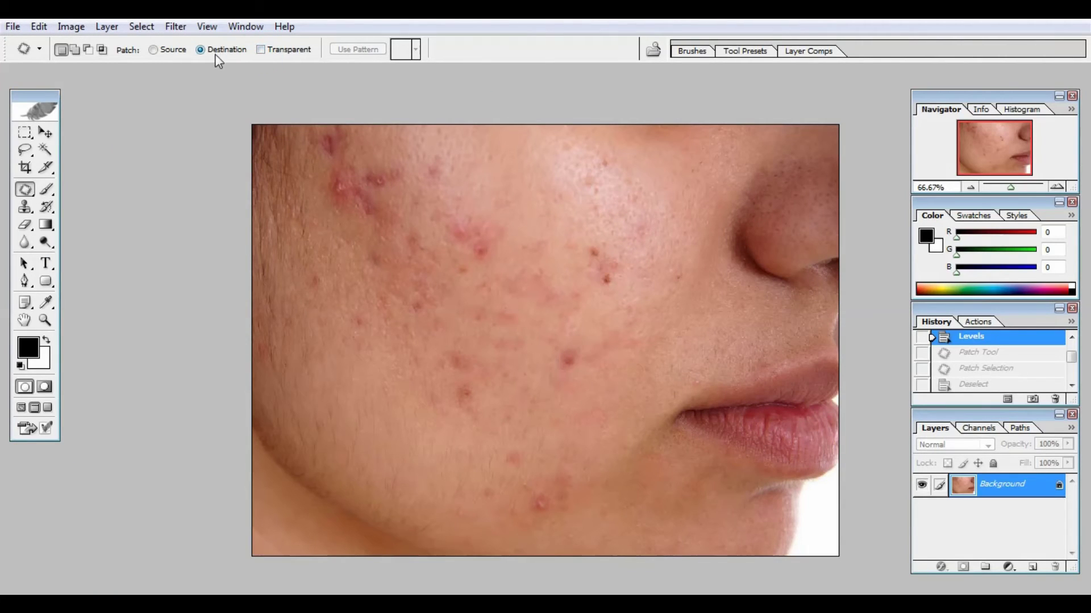
# Step: Switch the Patch tool from Destination to Source mode in the options bar
pyautogui.click(153, 50)
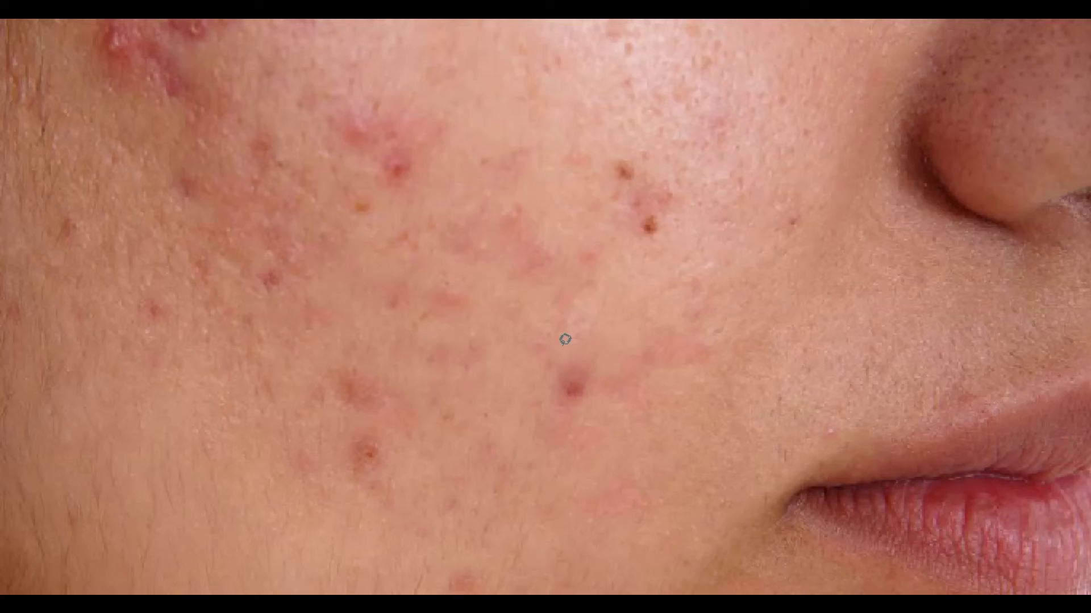
# Step: Patch the red spot in the lower-middle cheek with clean lower-left skin, then deselect
pyautogui.click(557, 344)
pyautogui.moveTo(557, 345)
pyautogui.mouseDown()
pyautogui.moveTo(537, 392)
pyautogui.moveTo(584, 426)
pyautogui.moveTo(591, 332)
pyautogui.moveTo(564, 330)
pyautogui.moveTo(551, 355)
pyautogui.mouseUp()
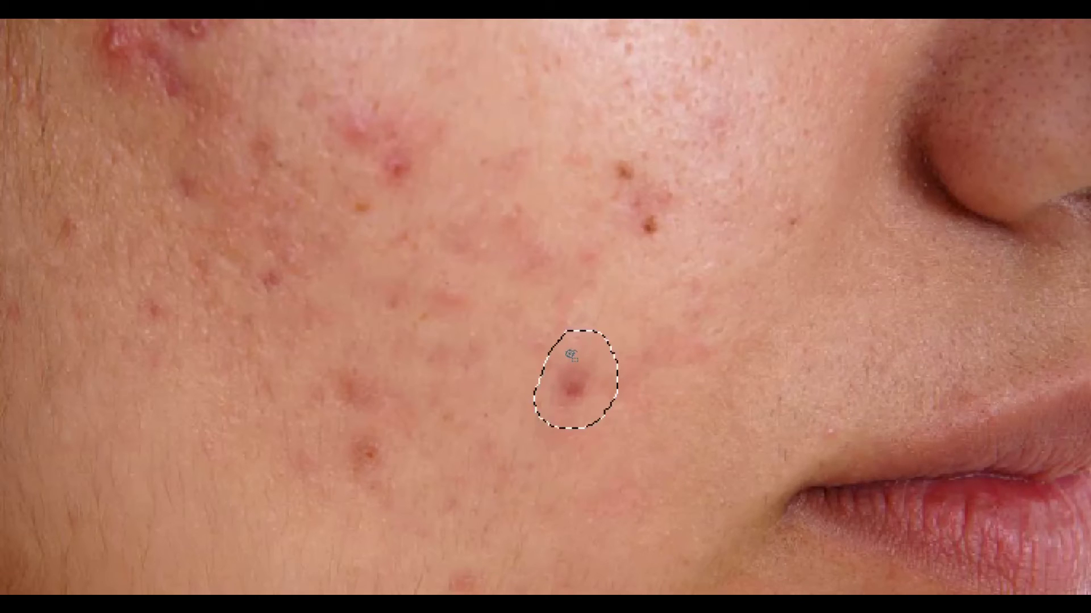
pyautogui.moveTo(571, 355); pyautogui.dragTo(391, 407)
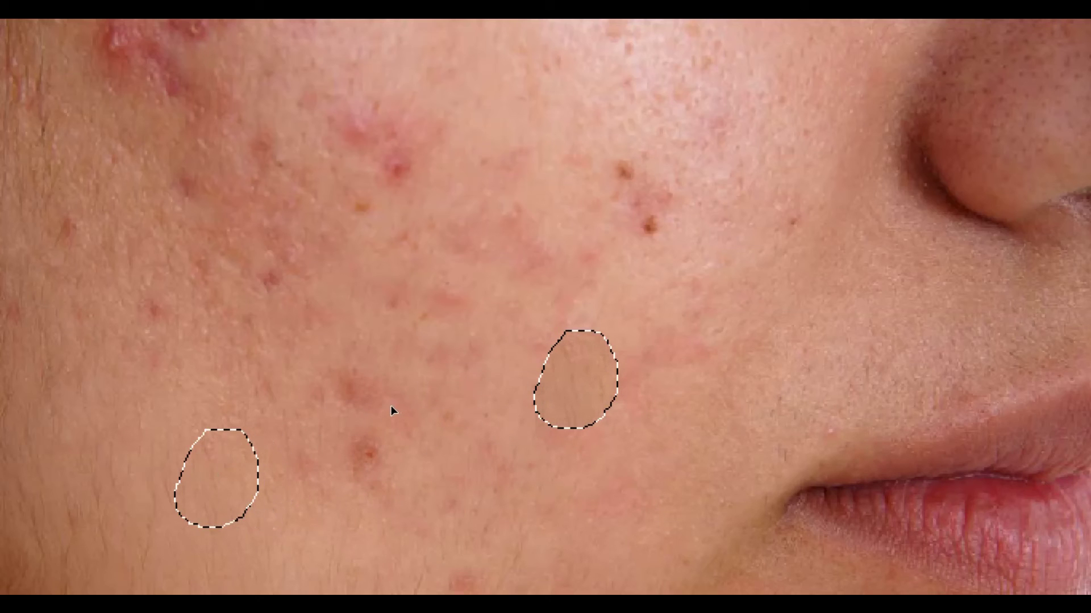
pyautogui.moveTo(391, 408); pyautogui.dragTo(392, 405)
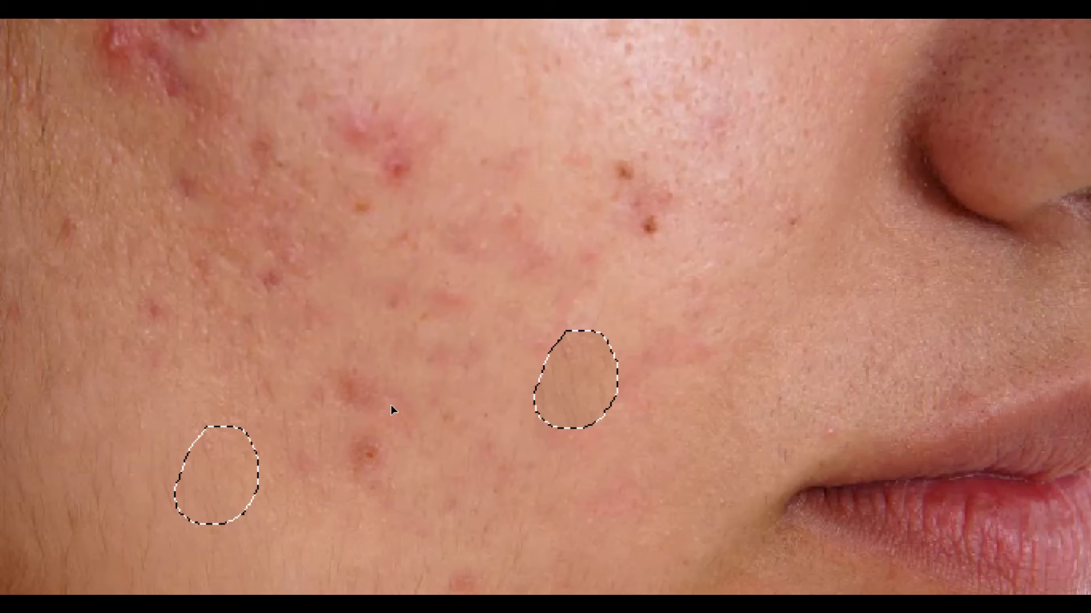
pyautogui.moveTo(391, 406); pyautogui.dragTo(391, 405)
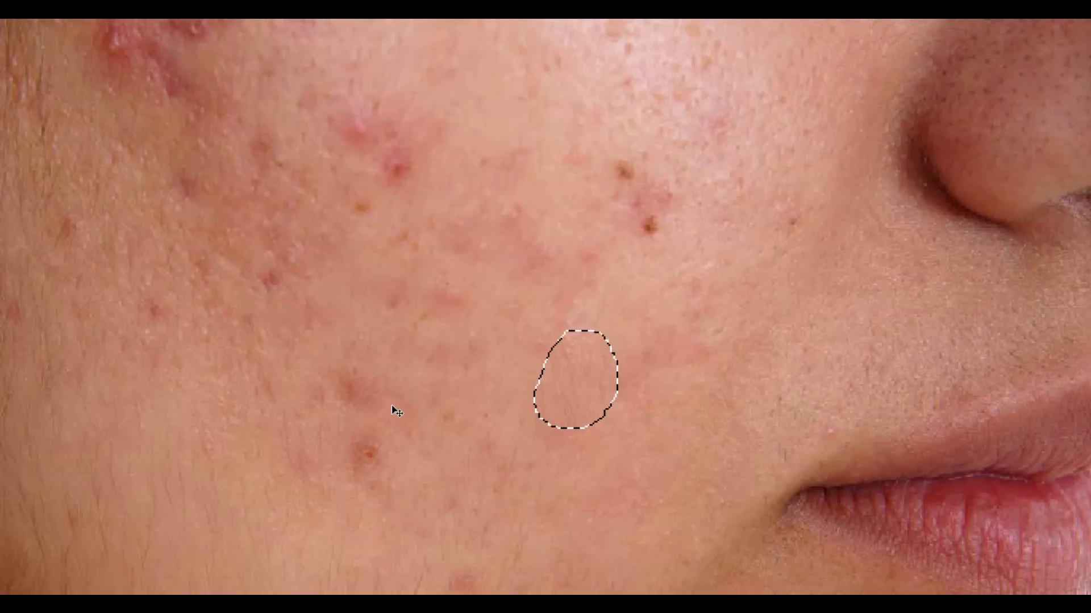
pyautogui.hotkey('ctrl', 'd')
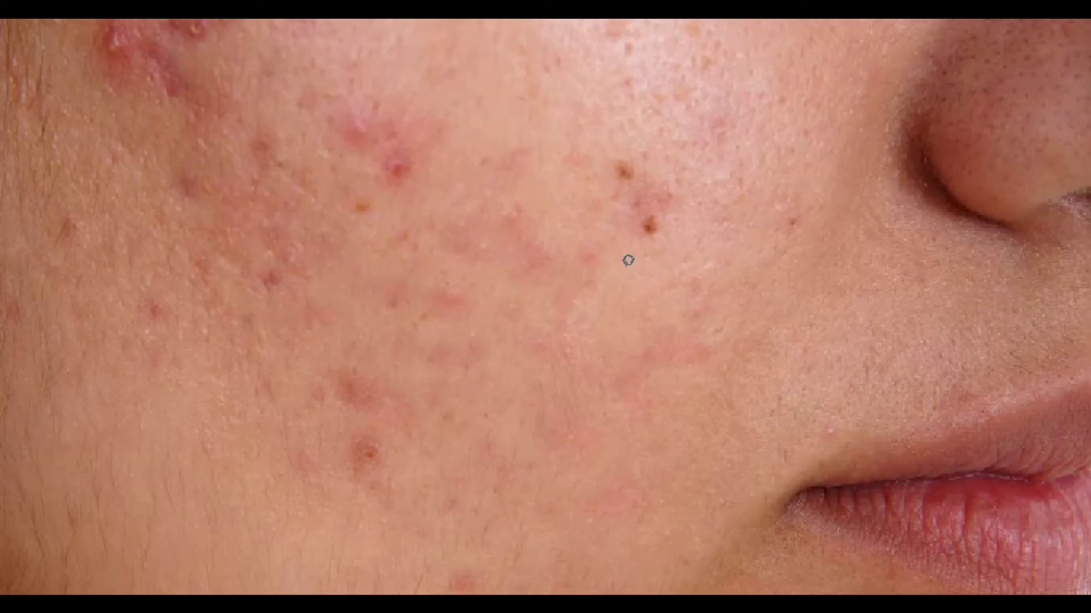
# Step: Patch the brown spots near the upper right with smoother skin below, then outline another blemish
pyautogui.moveTo(682, 194)
pyautogui.mouseDown()
pyautogui.moveTo(622, 274)
pyautogui.moveTo(685, 193)
pyautogui.mouseUp()
pyautogui.moveTo(637, 137)
pyautogui.mouseDown()
pyautogui.moveTo(565, 404)
pyautogui.moveTo(562, 379)
pyautogui.mouseUp()
pyautogui.hotkey('ctrl', 'd')
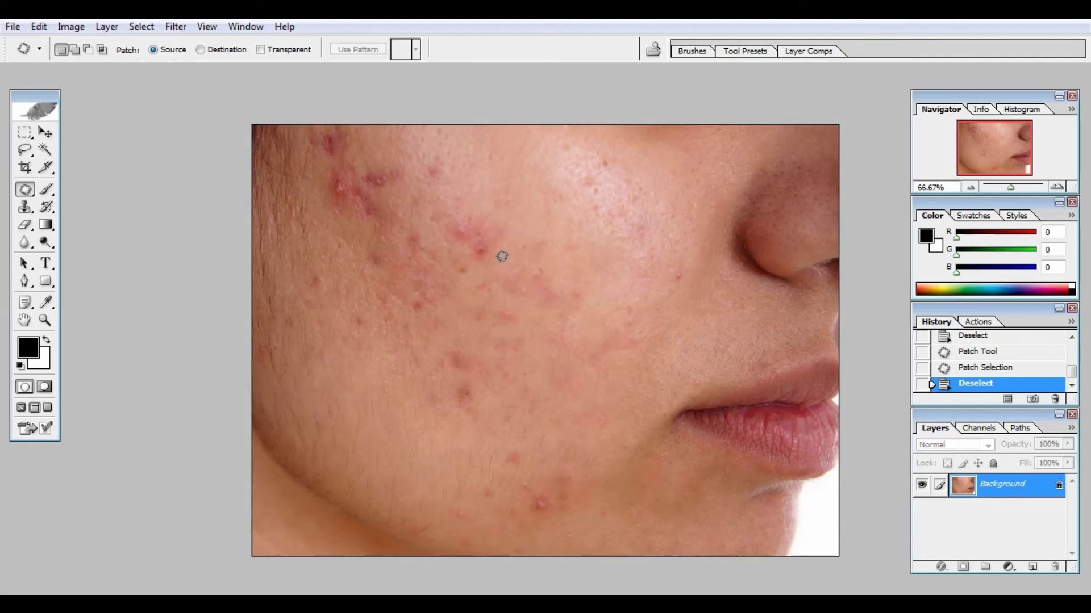
pyautogui.moveTo(499, 260)
pyautogui.mouseDown()
pyautogui.moveTo(476, 186)
pyautogui.moveTo(498, 262)
pyautogui.moveTo(398, 392)
pyautogui.moveTo(455, 408)
pyautogui.moveTo(419, 402)
pyautogui.mouseUp()
# Step: Patch the upper-middle and lower-left cheek blemishes with nearby clean skin
pyautogui.click(559, 520)
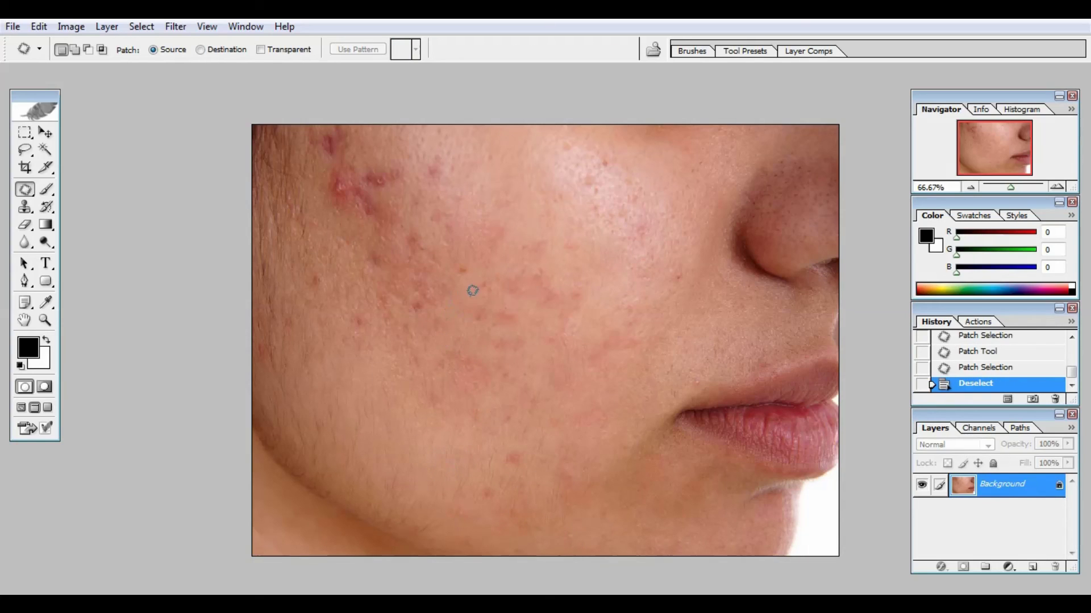
pyautogui.moveTo(473, 291); pyautogui.dragTo(397, 390)
pyautogui.click(370, 328)
pyautogui.moveTo(376, 336)
pyautogui.mouseDown()
pyautogui.moveTo(362, 340)
pyautogui.moveTo(367, 329)
pyautogui.moveTo(403, 350)
pyautogui.mouseUp()
pyautogui.moveTo(329, 290)
pyautogui.mouseDown()
pyautogui.moveTo(309, 269)
pyautogui.moveTo(325, 305)
pyautogui.moveTo(431, 311)
pyautogui.mouseUp()
pyautogui.moveTo(435, 267)
pyautogui.mouseDown()
pyautogui.moveTo(431, 315)
pyautogui.moveTo(421, 284)
pyautogui.moveTo(390, 361)
pyautogui.mouseUp()
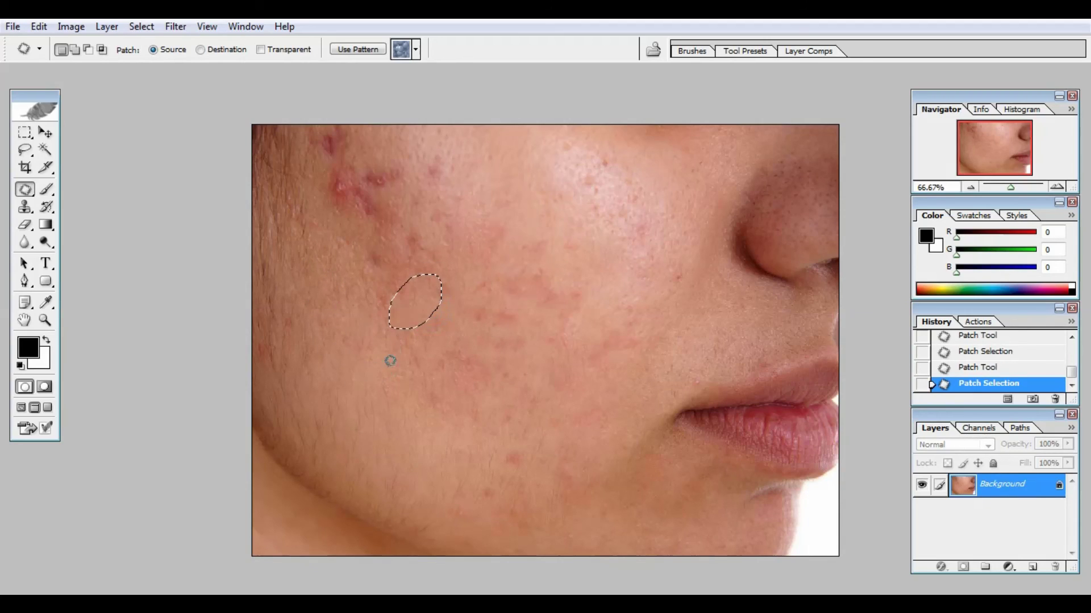
pyautogui.click(390, 360)
# Step: Patch the upper-left cheek blemish, then outline another spot beside it
pyautogui.moveTo(400, 209)
pyautogui.mouseDown()
pyautogui.moveTo(337, 211)
pyautogui.moveTo(363, 214)
pyautogui.mouseUp()
pyautogui.moveTo(355, 176); pyautogui.dragTo(366, 372)
pyautogui.click(365, 372)
pyautogui.moveTo(426, 214); pyautogui.dragTo(424, 210)
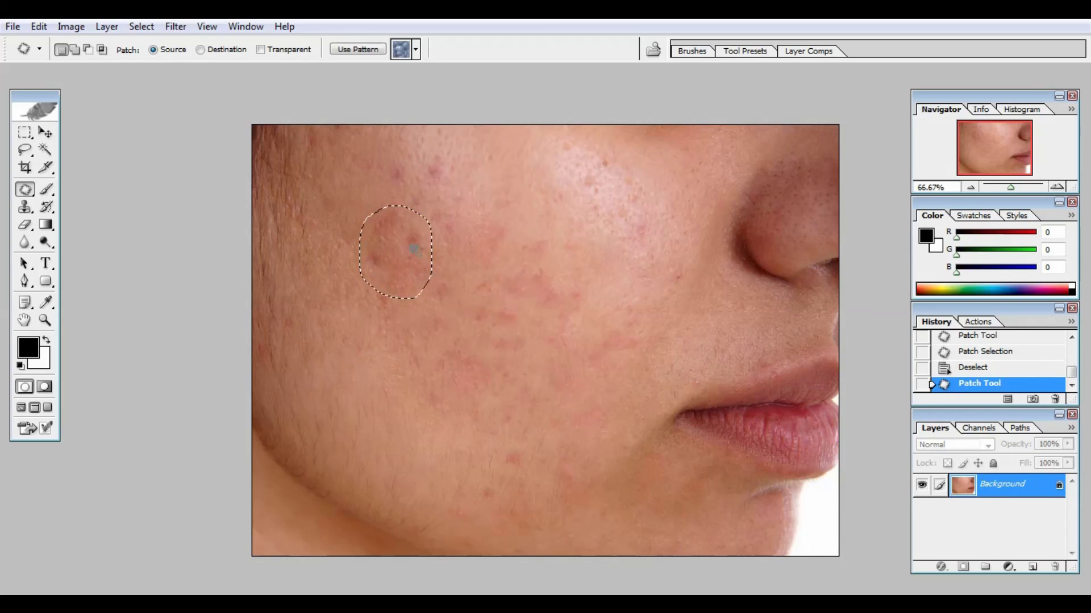